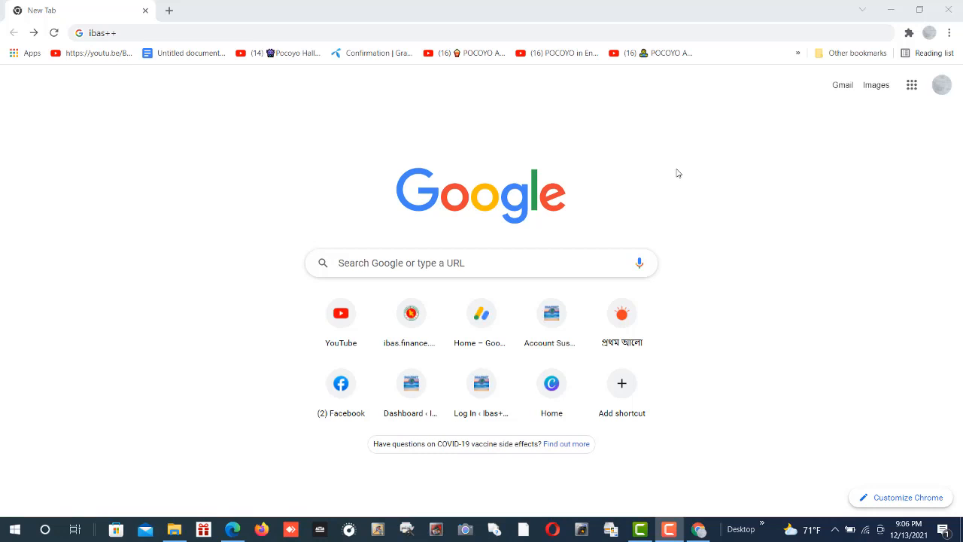
- Search Google for ibas++ and open the IBAS++ Version Selector result
{"action": "left_click", "coordinate": [124, 33]}
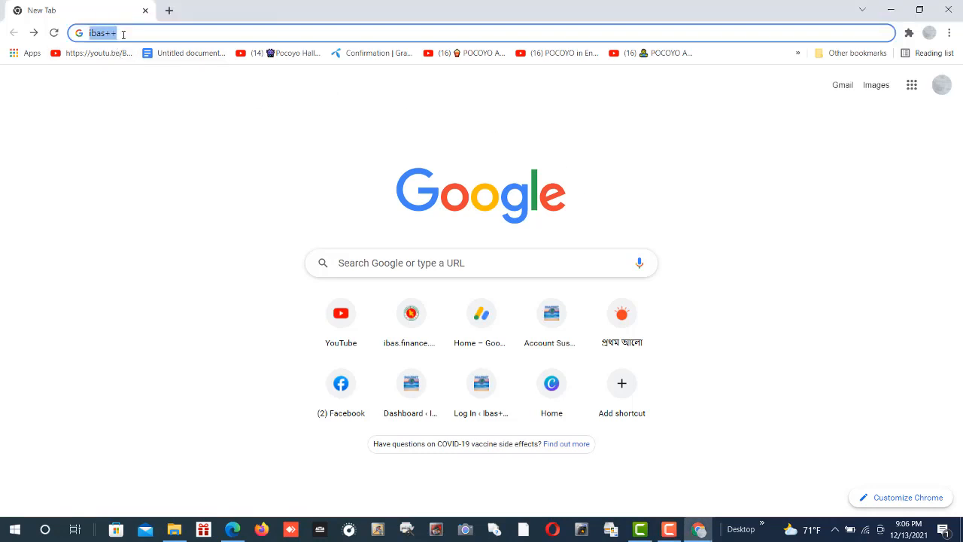
{"action": "key", "text": "Return"}
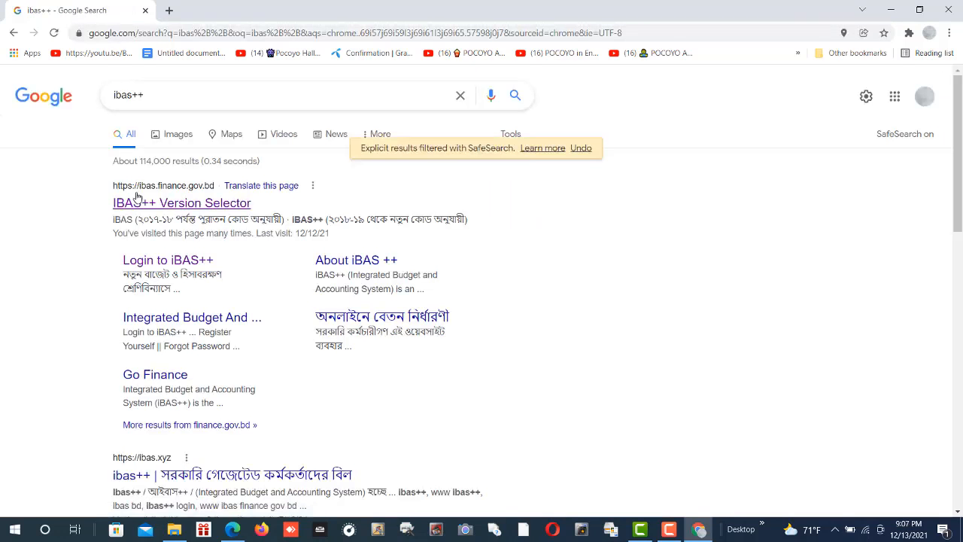
{"action": "left_click", "coordinate": [133, 200]}
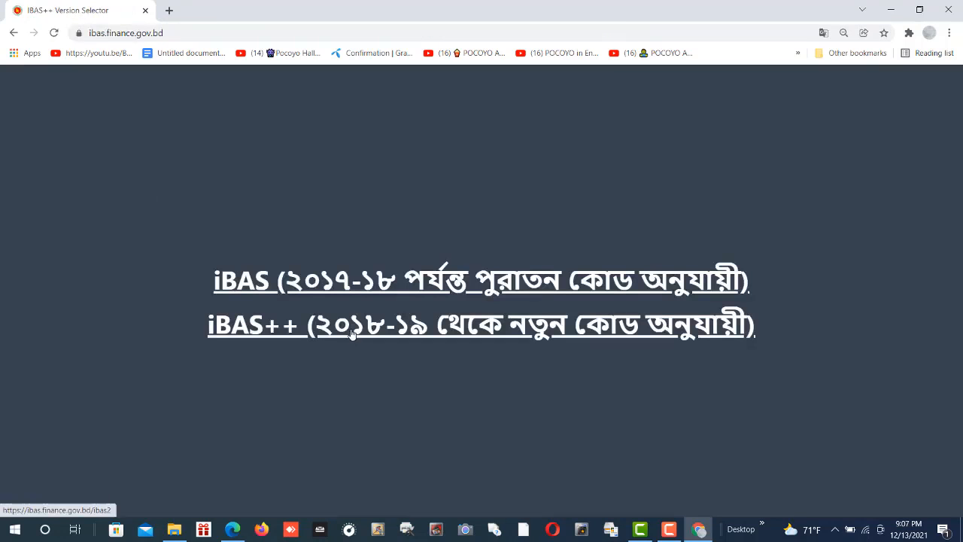
- Open the new-code iBAS++ login, enter the captcha, log in, and choose the Accounting subsystem
{"action": "left_click", "coordinate": [387, 336]}
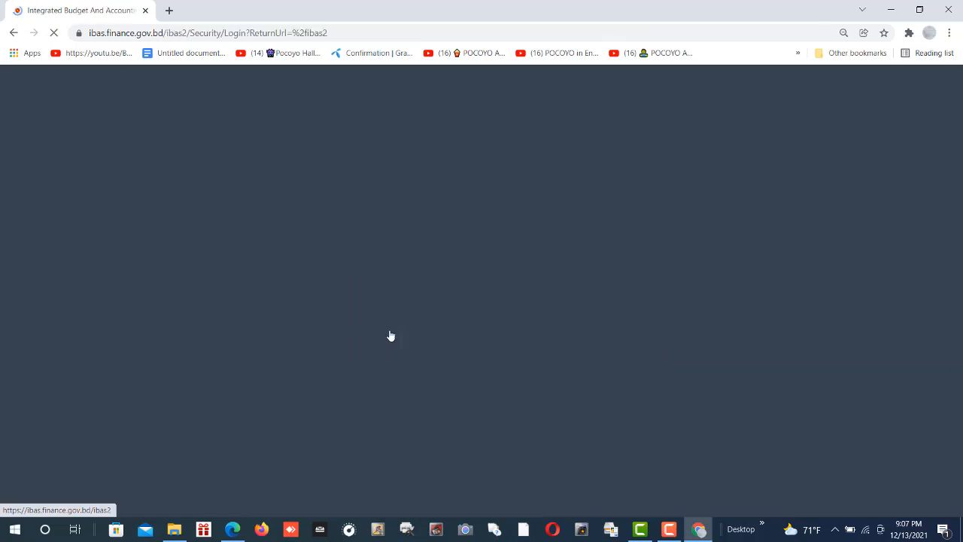
{"action": "scroll", "coordinate": [448, 362], "scroll_direction": "down", "scroll_amount": 1}
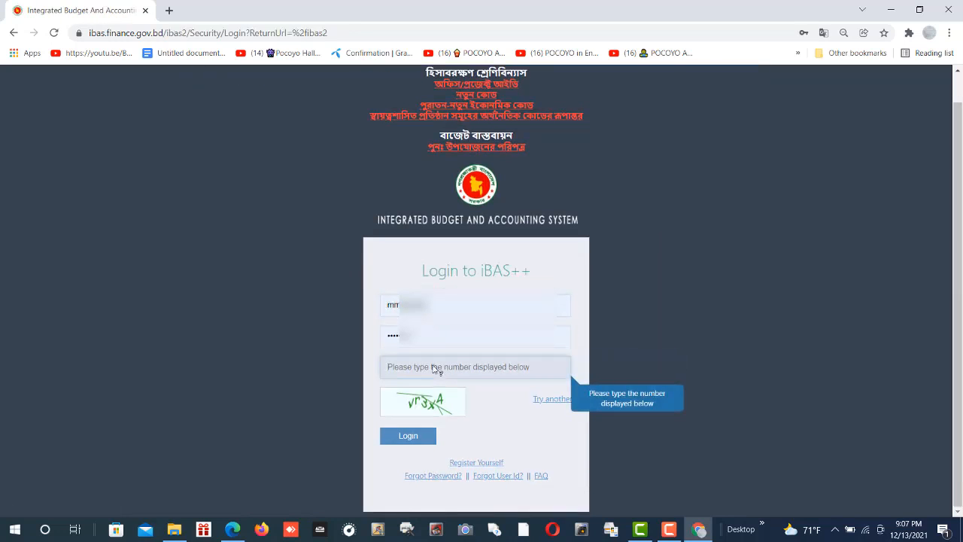
{"action": "type", "text": "vr3xA"}
{"action": "left_click", "coordinate": [419, 436]}
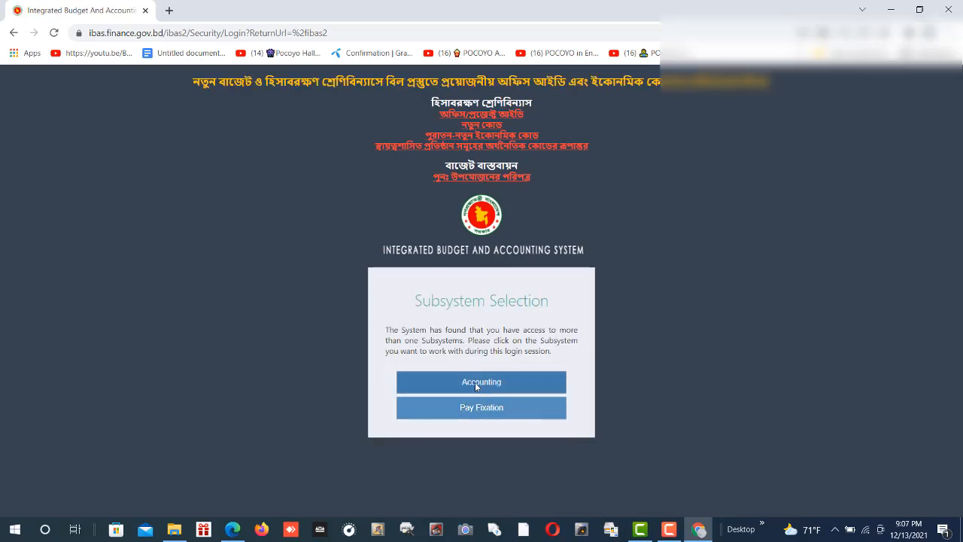
{"action": "left_click", "coordinate": [486, 382]}
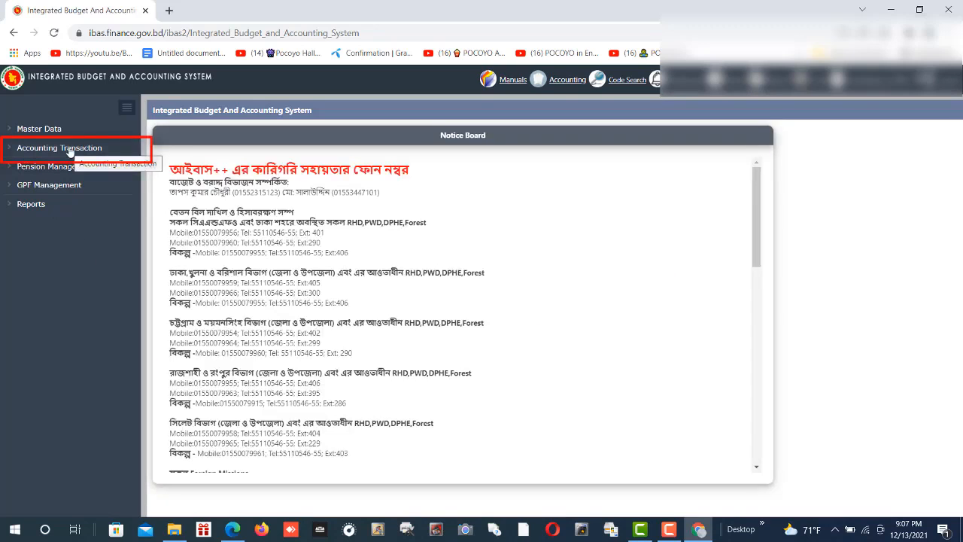
- Go to Accounting Transaction > Token > Token Return in the sidebar
{"action": "left_click", "coordinate": [69, 151]}
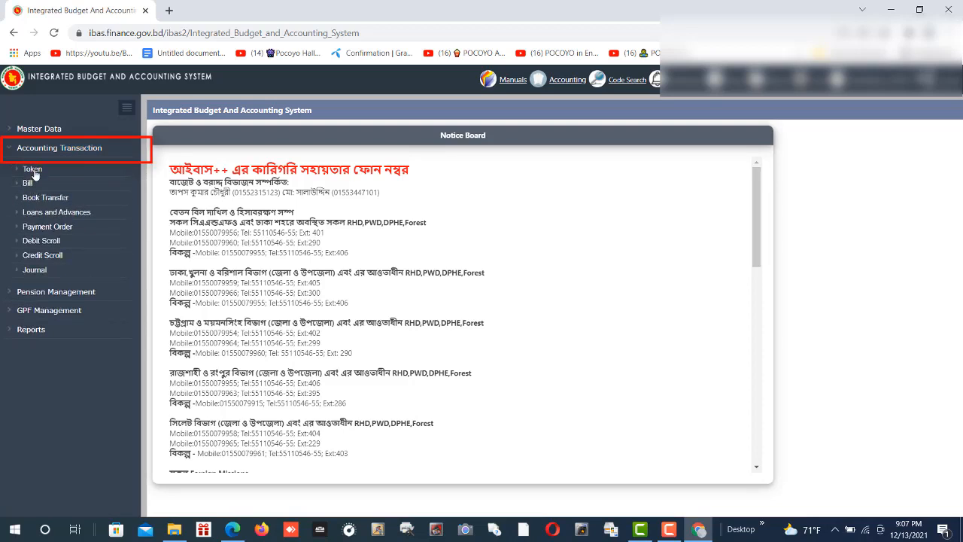
{"action": "left_click", "coordinate": [33, 172]}
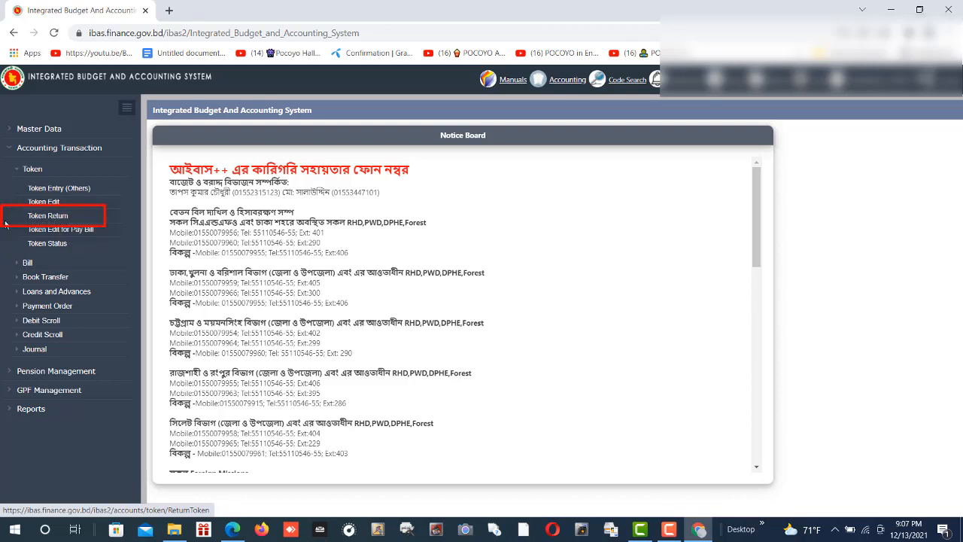
{"action": "left_click", "coordinate": [47, 218]}
- Select ministry 109-Finance Division and load the token entered in Token No
{"action": "left_click", "coordinate": [277, 194]}
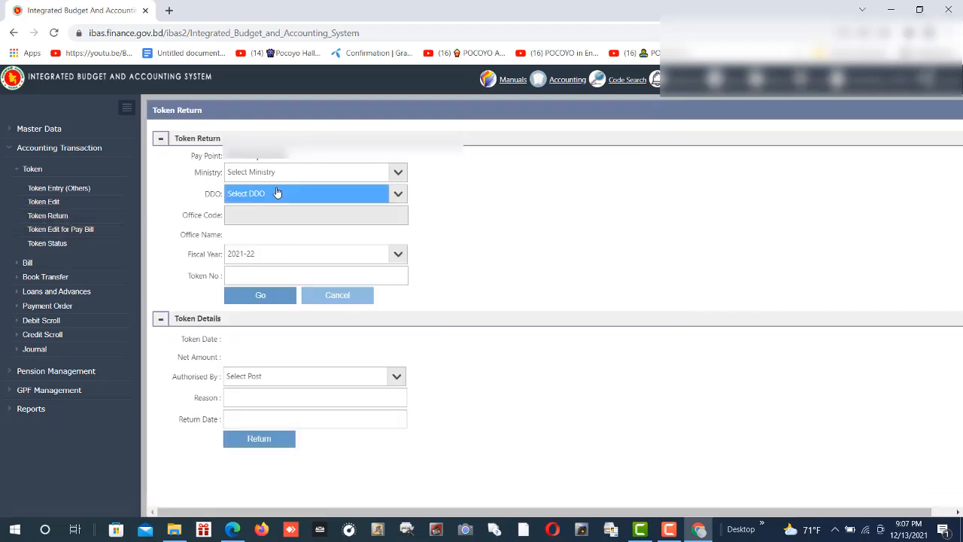
{"action": "left_click", "coordinate": [277, 171]}
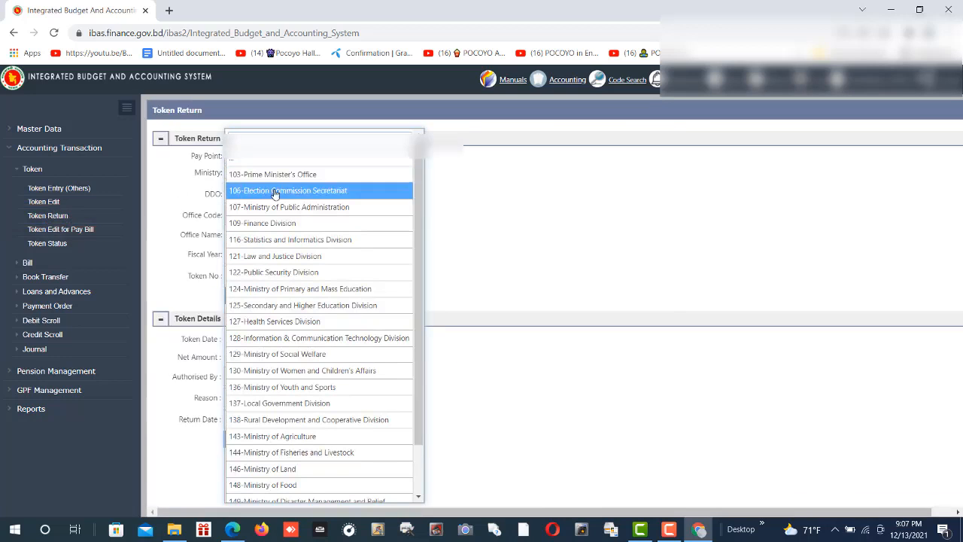
{"action": "left_click", "coordinate": [267, 223]}
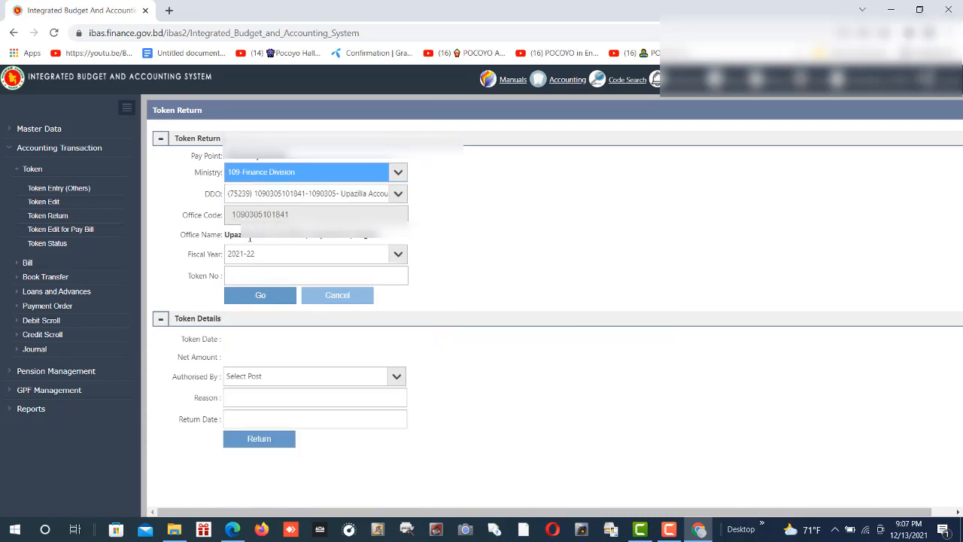
{"action": "left_click", "coordinate": [265, 277]}
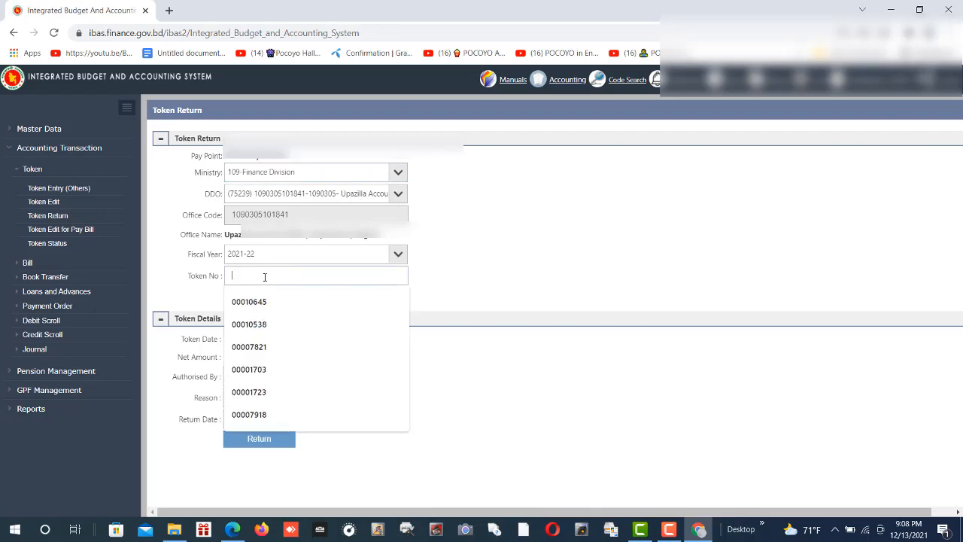
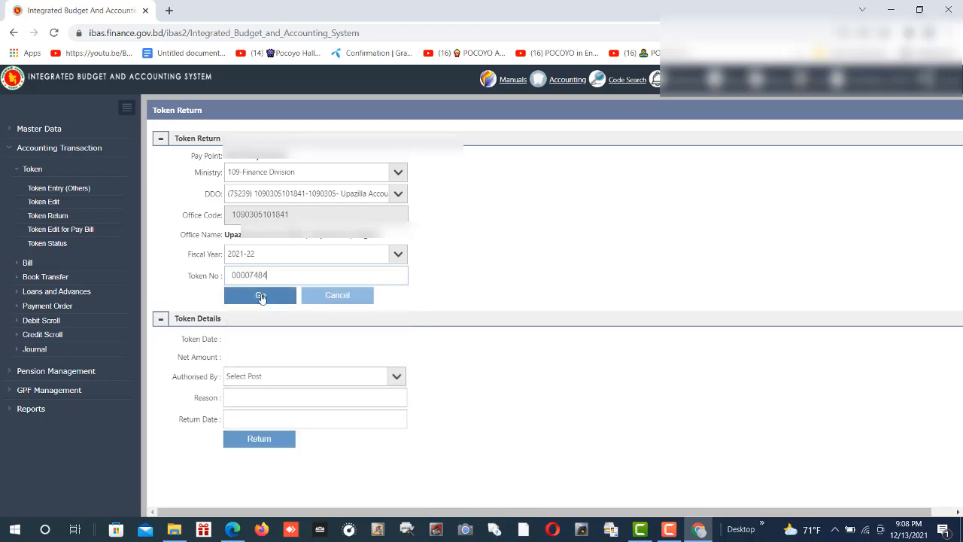
{"action": "left_click", "coordinate": [261, 295]}
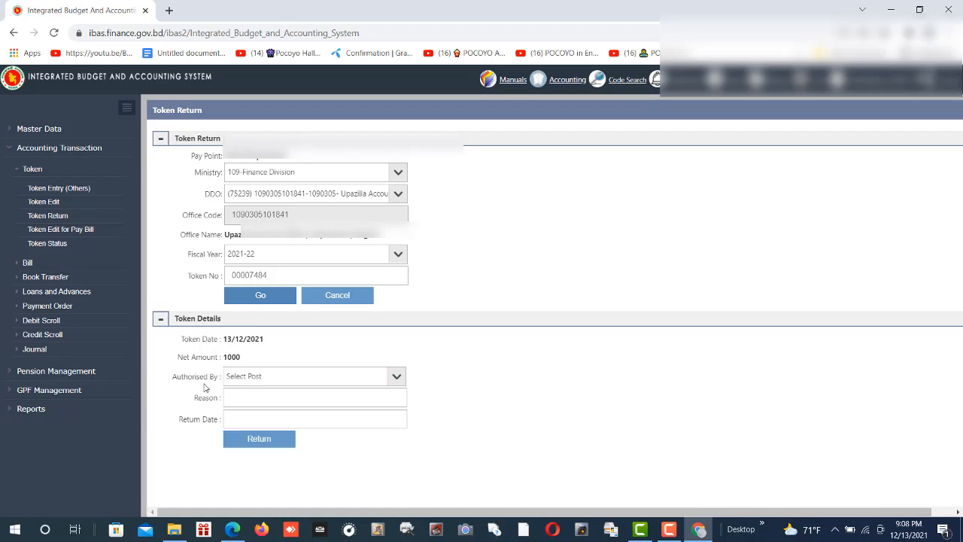
- Set Authorised By to Upazilla Accounts Officer, reason W/R, and return date 13/12/2021
{"action": "left_click", "coordinate": [286, 384]}
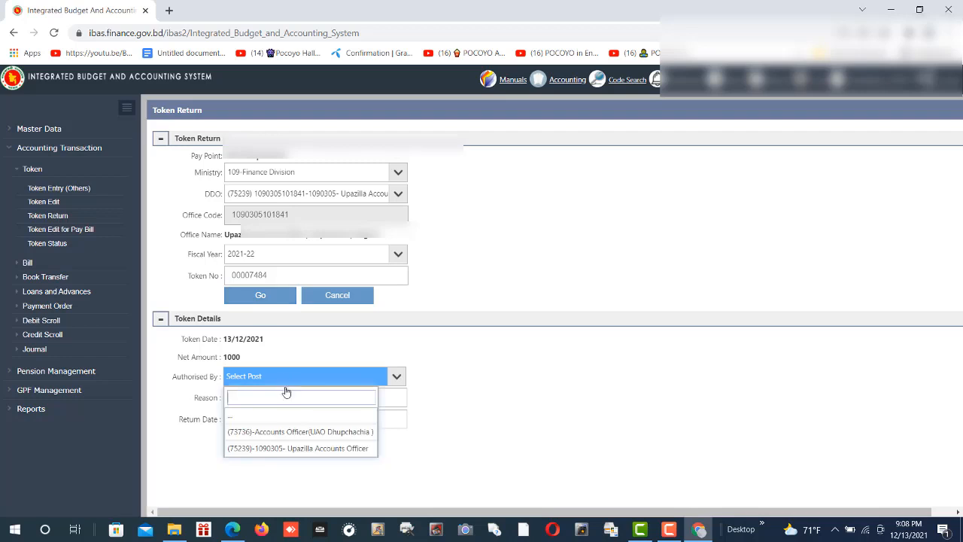
{"action": "left_click", "coordinate": [282, 449]}
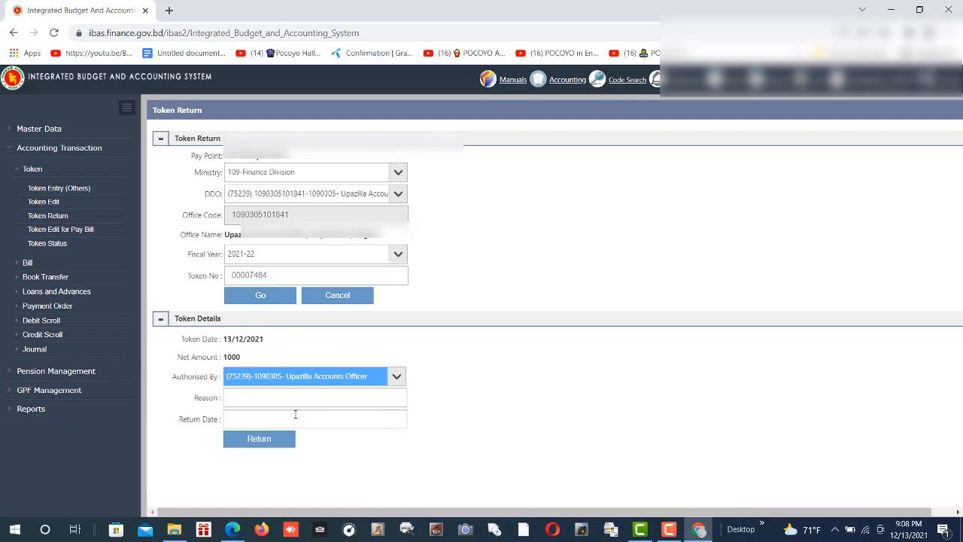
{"action": "left_click", "coordinate": [246, 399]}
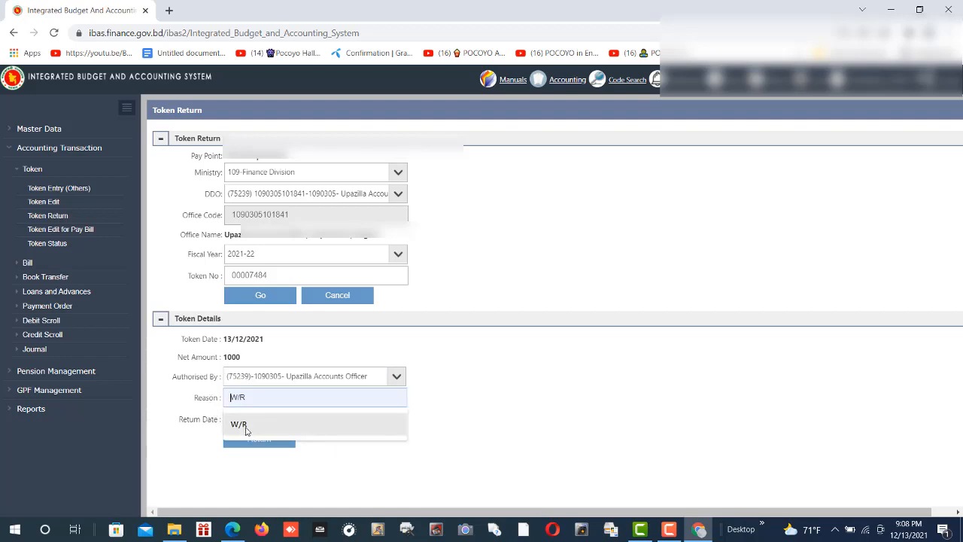
{"action": "left_click", "coordinate": [246, 426]}
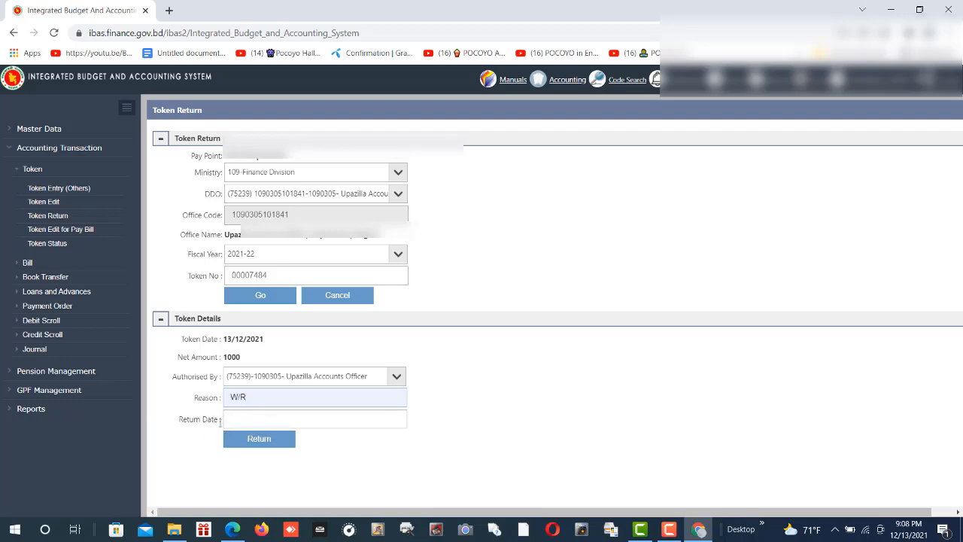
{"action": "left_click", "coordinate": [264, 422]}
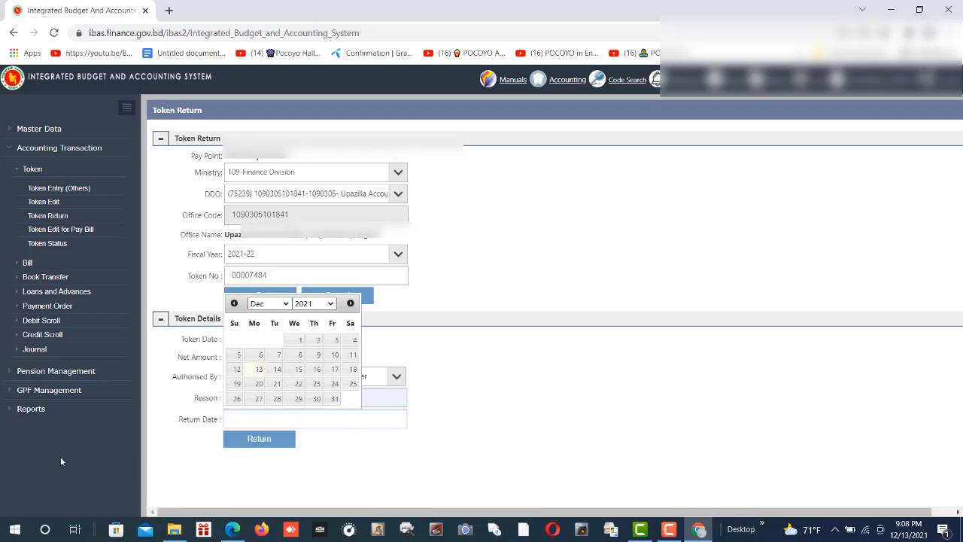
{"action": "left_click", "coordinate": [256, 369]}
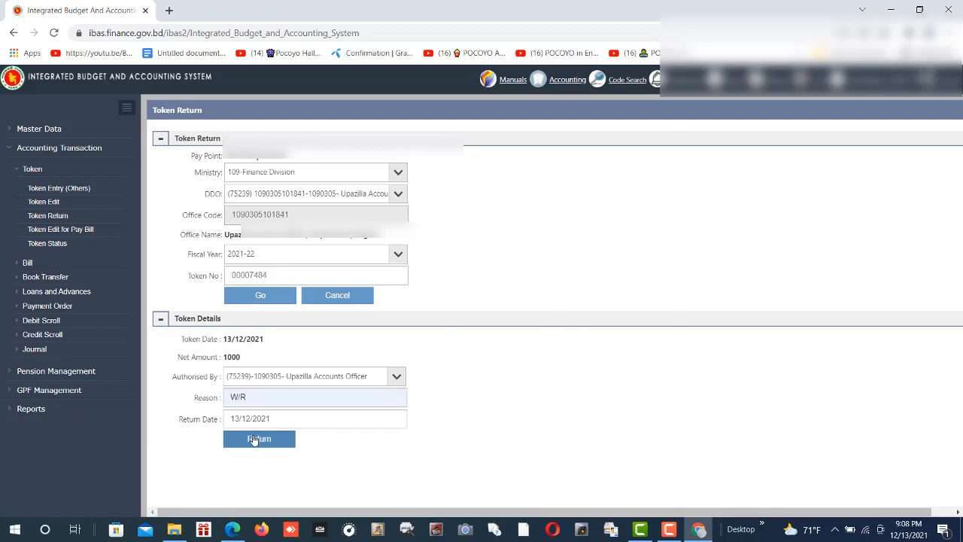
- Submit the token return and dismiss the saved-successfully message
{"action": "left_click", "coordinate": [253, 440]}
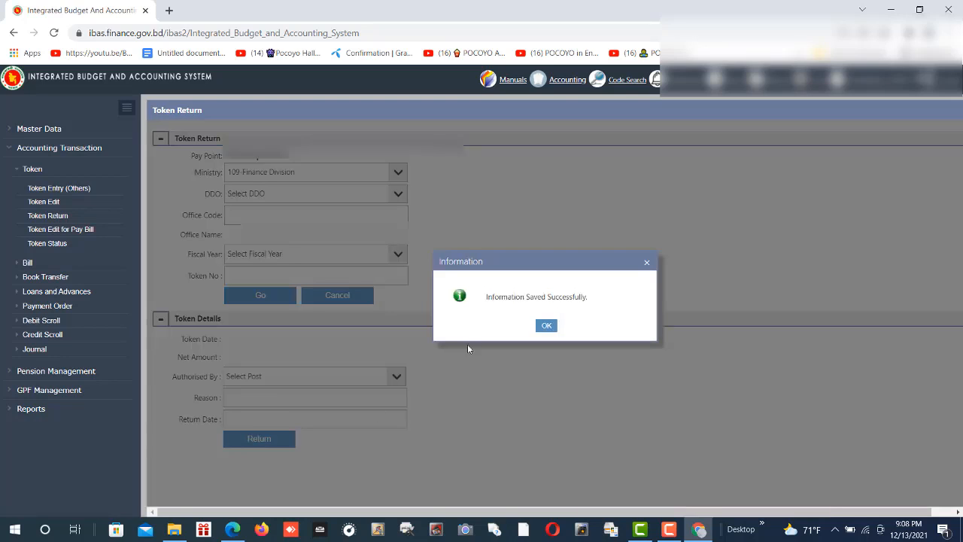
{"action": "left_click", "coordinate": [556, 333]}
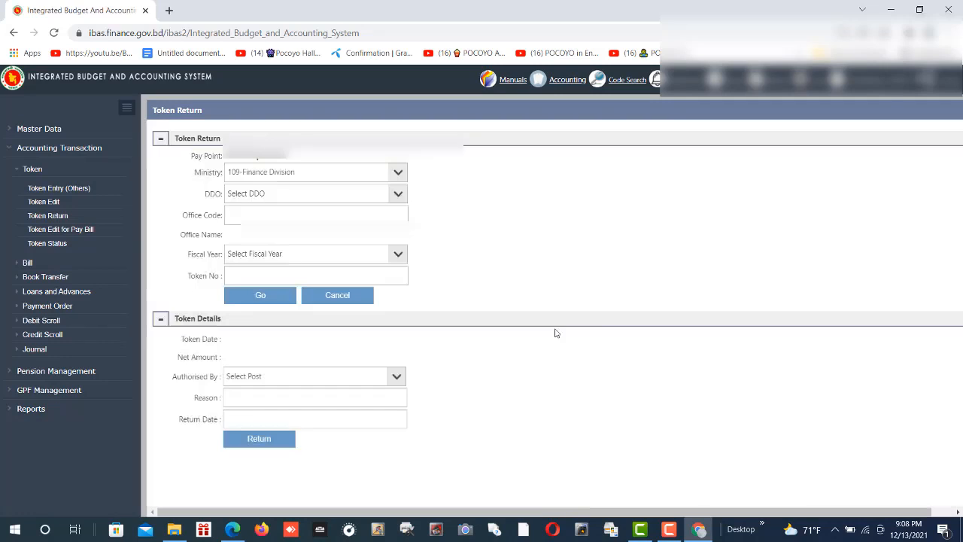
{"action": "left_click", "coordinate": [301, 193]}
- In Token Status, fetch token 00007483 for fiscal year 2021-22
{"action": "left_click", "coordinate": [301, 194]}
{"action": "left_click", "coordinate": [37, 245]}
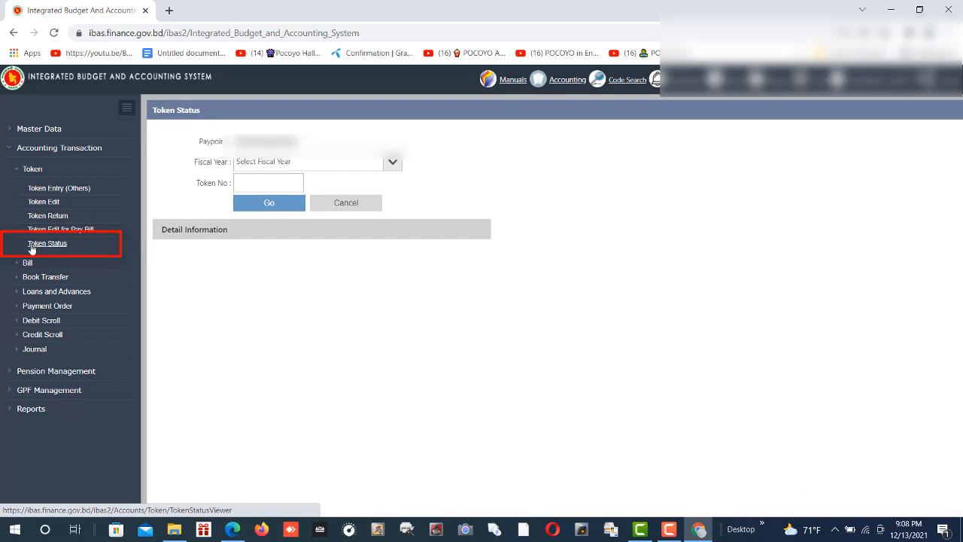
{"action": "left_click", "coordinate": [313, 165]}
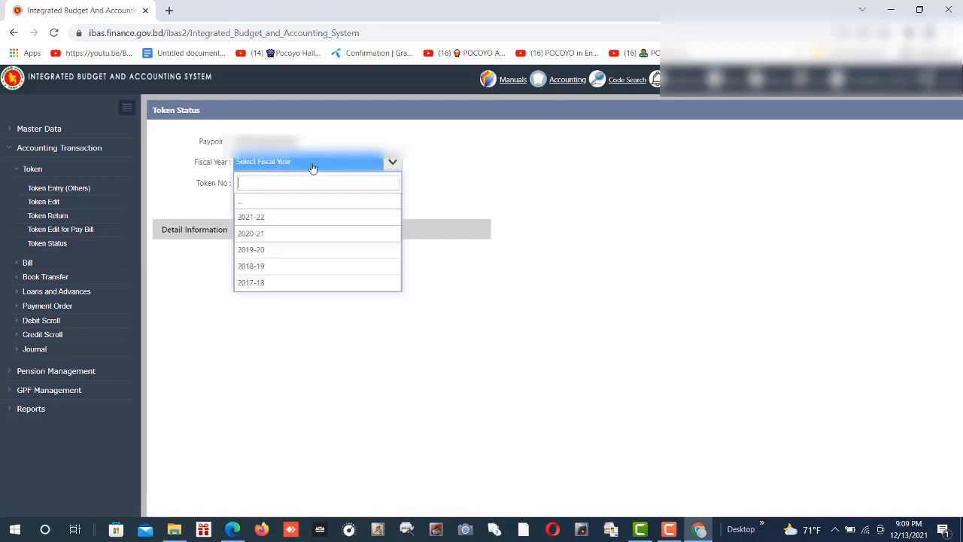
{"action": "left_click", "coordinate": [251, 220]}
{"action": "left_click", "coordinate": [251, 184]}
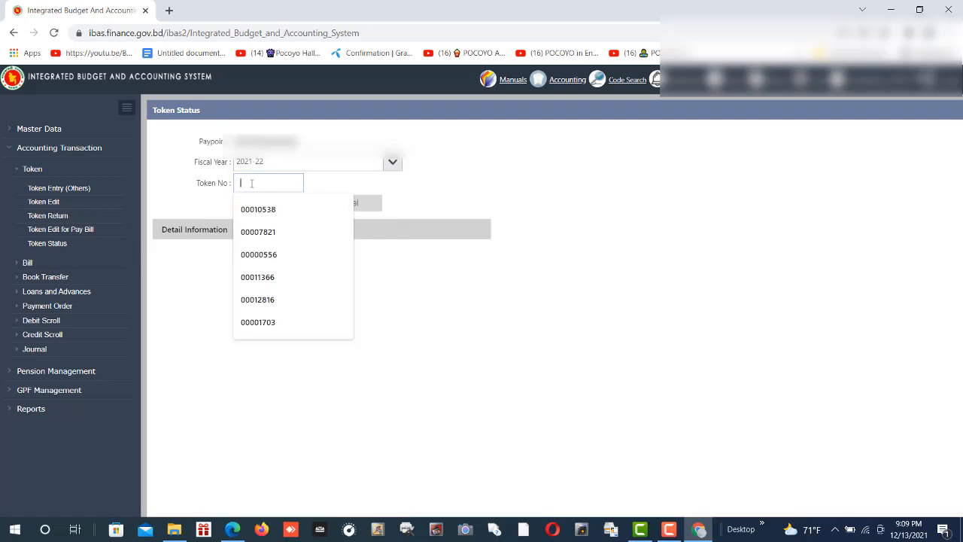
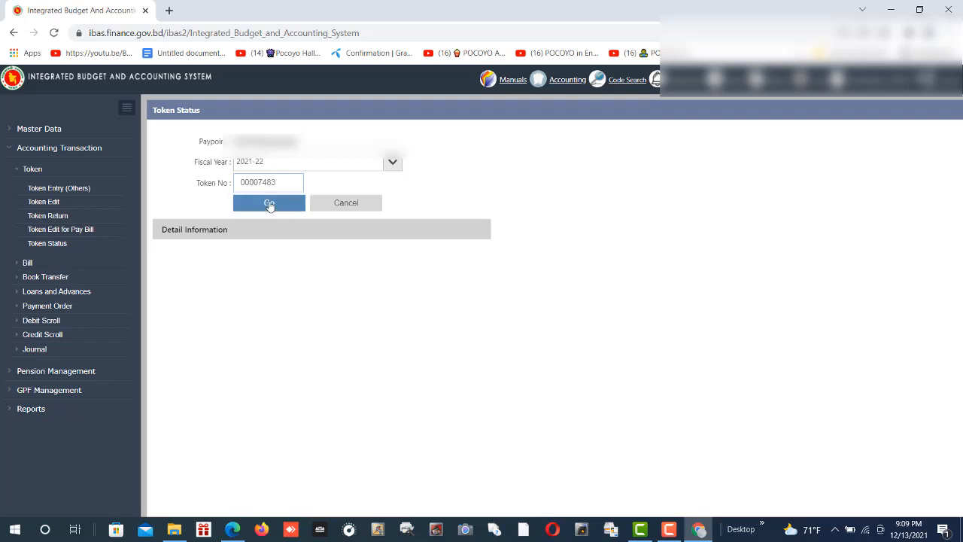
{"action": "left_click", "coordinate": [270, 204]}
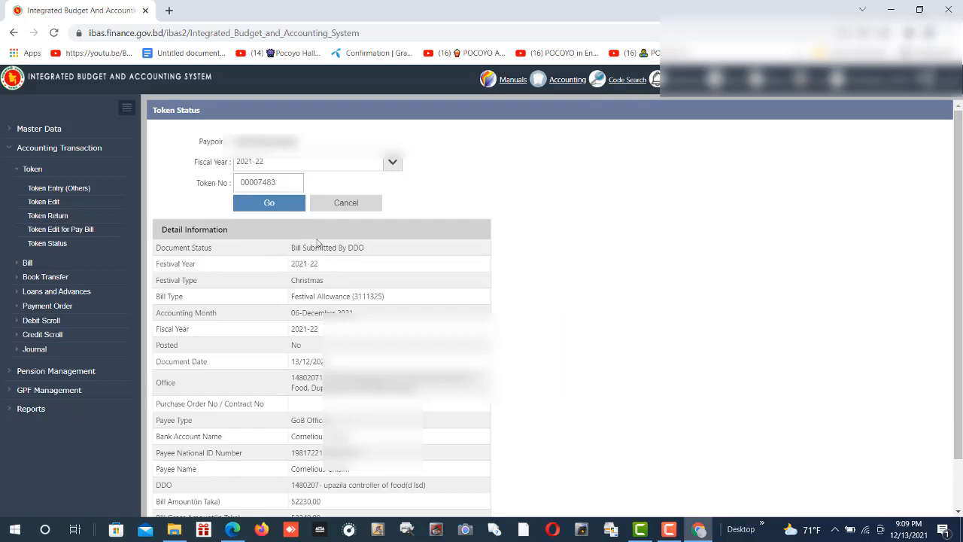
{"action": "scroll", "coordinate": [286, 254], "scroll_direction": "down", "scroll_amount": 1}
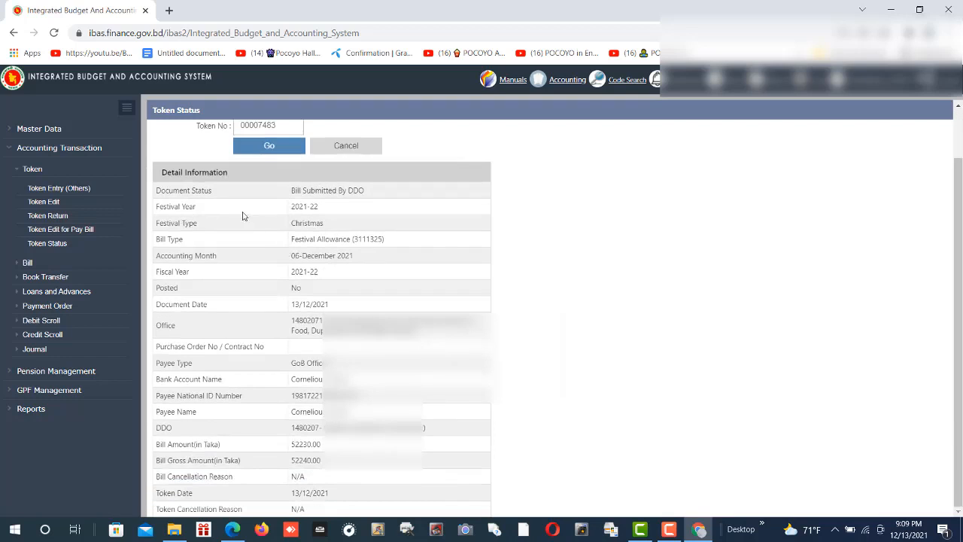